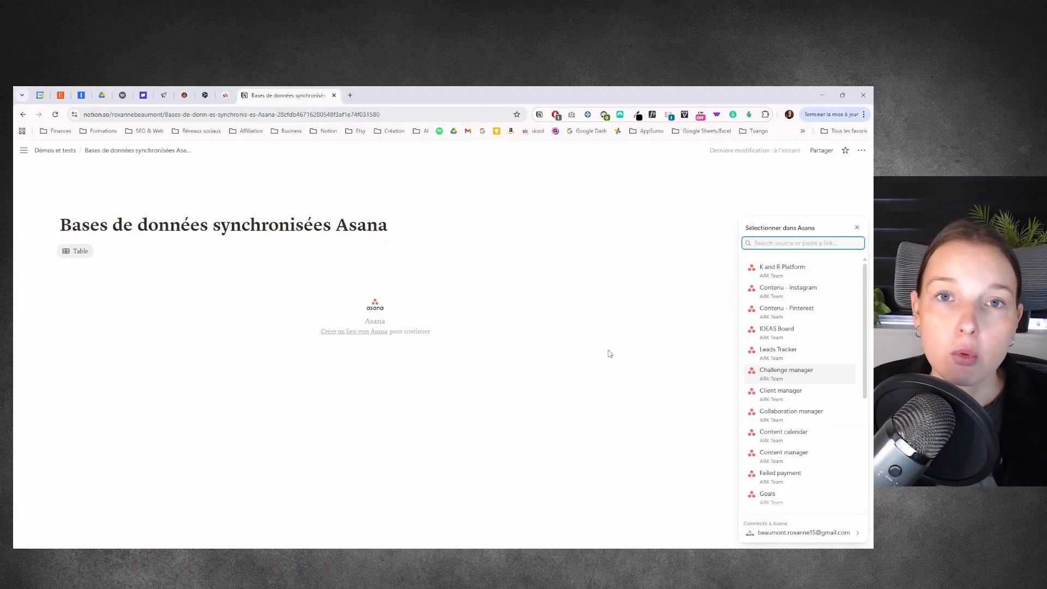
Link the database to the Asana IDEAS Board project and look through its synced columns.
{"action": "left_click", "coordinate": [794, 333]}
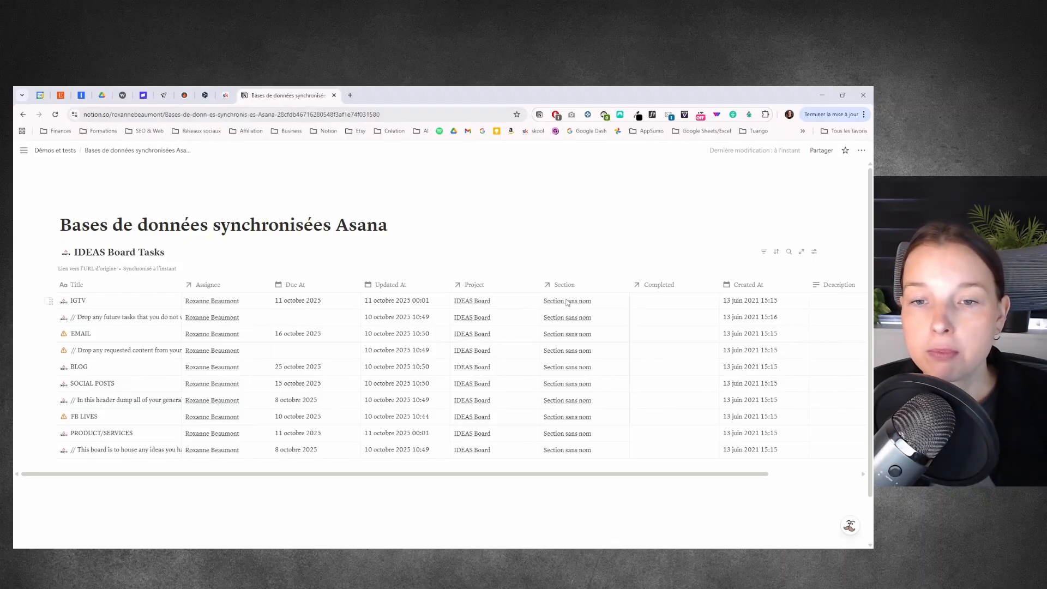
{"action": "left_click_drag", "start_coordinate": [615, 474], "coordinate": [734, 453]}
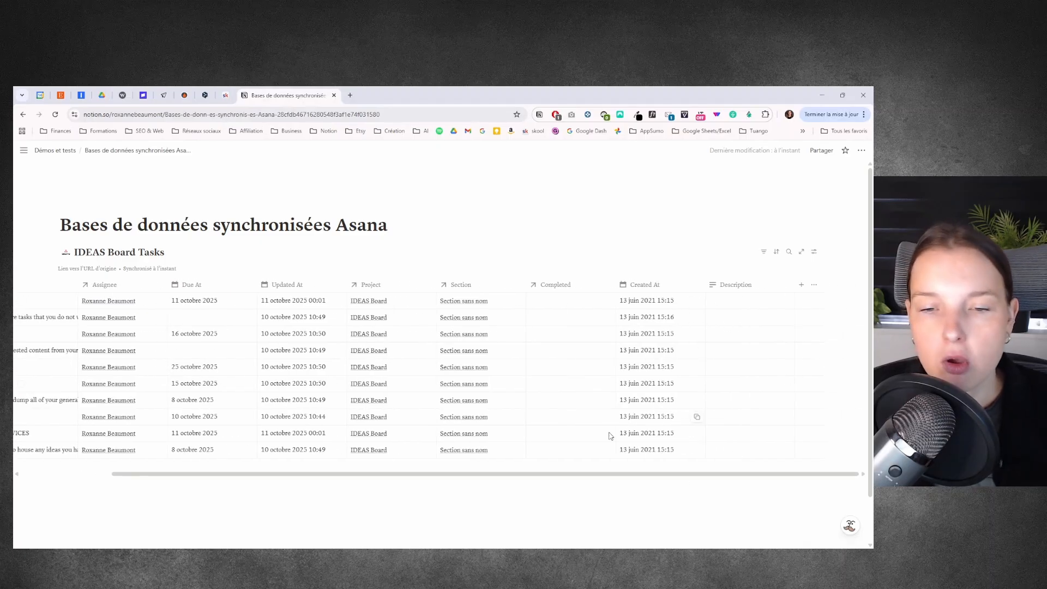
{"action": "scroll", "coordinate": [155, 332], "scroll_direction": "left", "scroll_amount": 3}
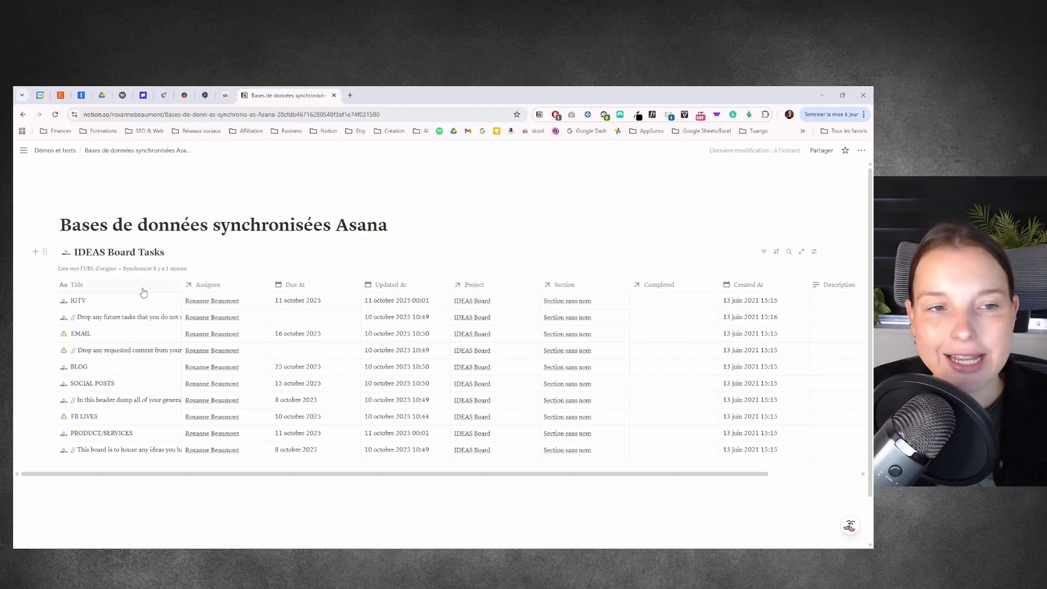
View the originals of the IDEAS Board and the IGTV task in Asana, returning to the Notion database after each.
{"action": "left_click", "coordinate": [85, 269]}
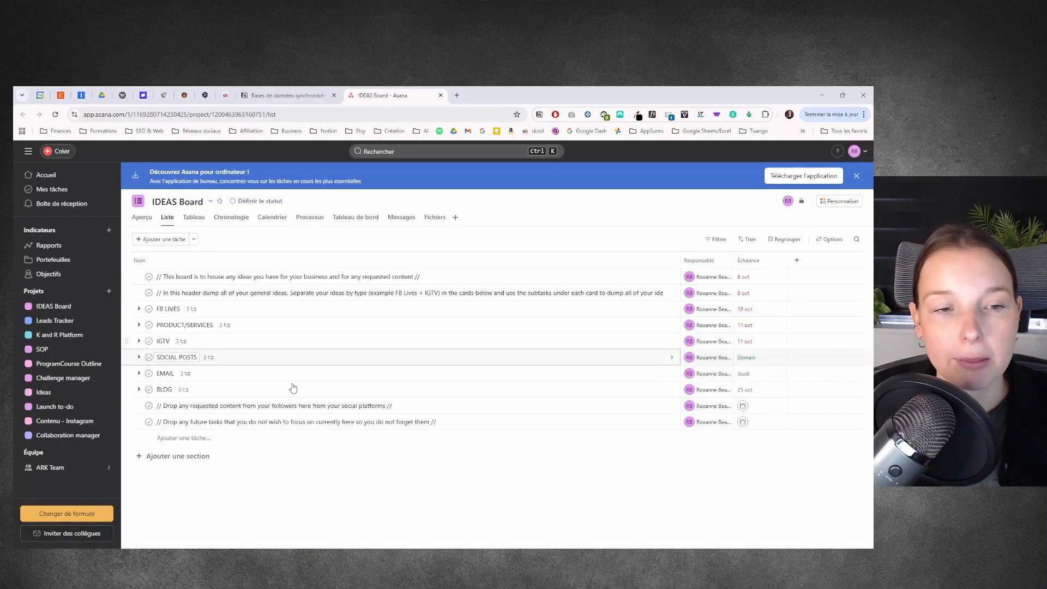
{"action": "left_click", "coordinate": [284, 95]}
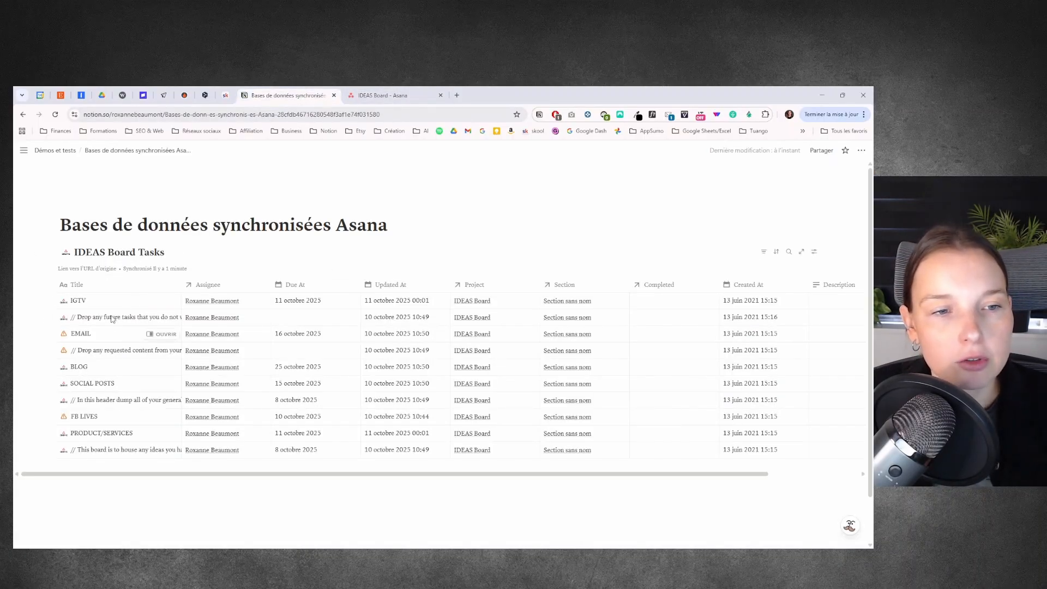
{"action": "left_click", "coordinate": [117, 303]}
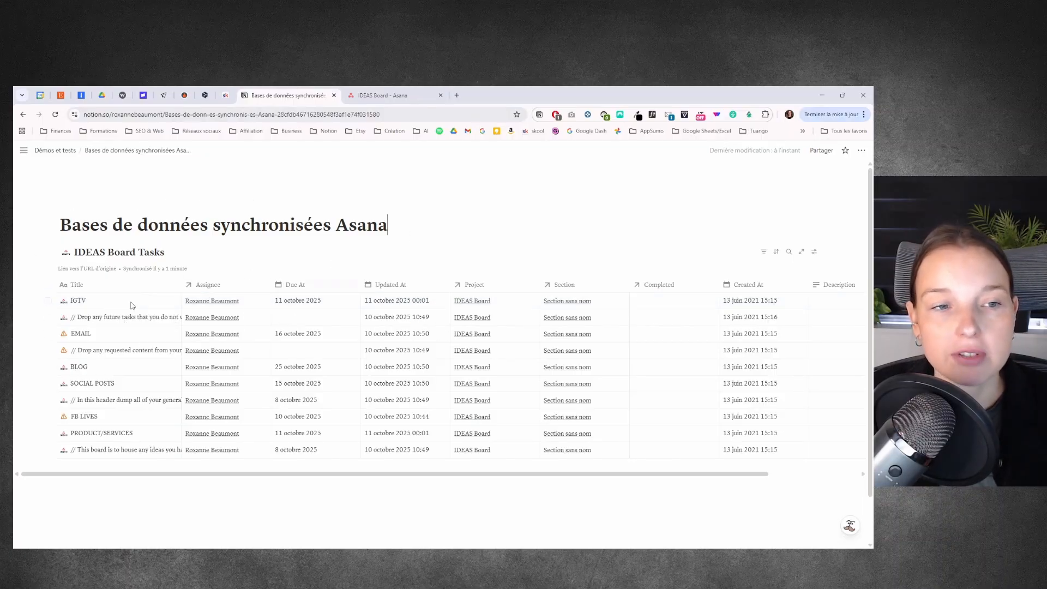
{"action": "left_click", "coordinate": [417, 233]}
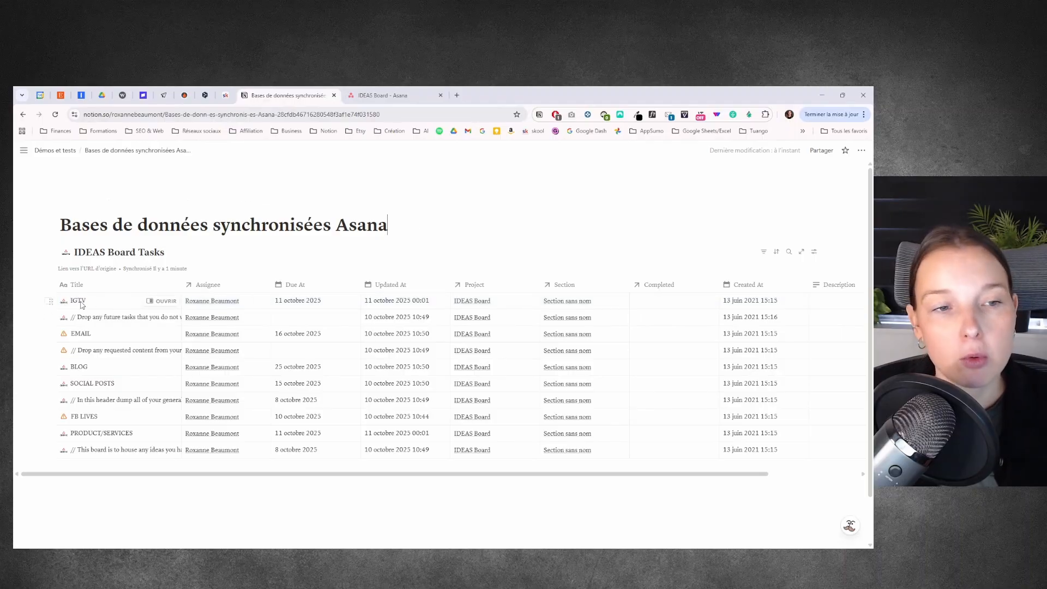
{"action": "left_click", "coordinate": [80, 302]}
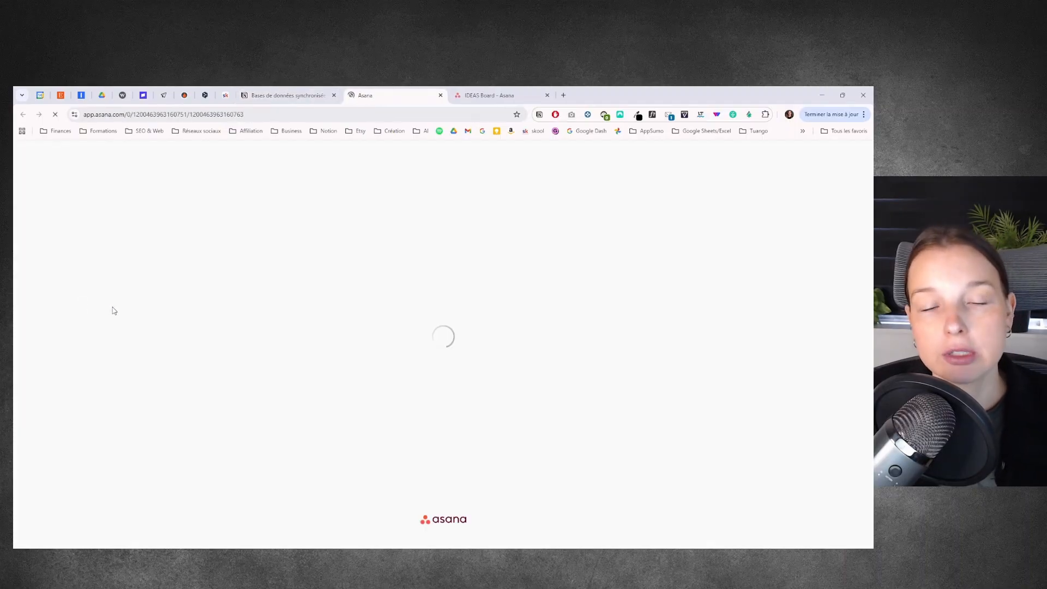
{"action": "left_click", "coordinate": [441, 95]}
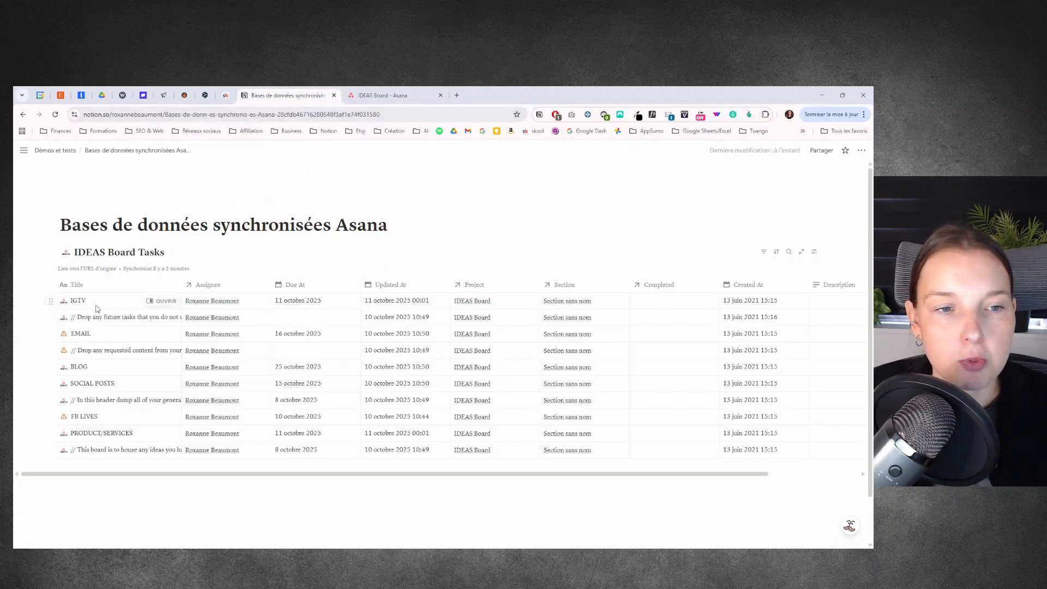
Examine the IGTV row in the synced table and compare it with the IDEAS Board task list in Asana.
{"action": "left_click", "coordinate": [118, 301]}
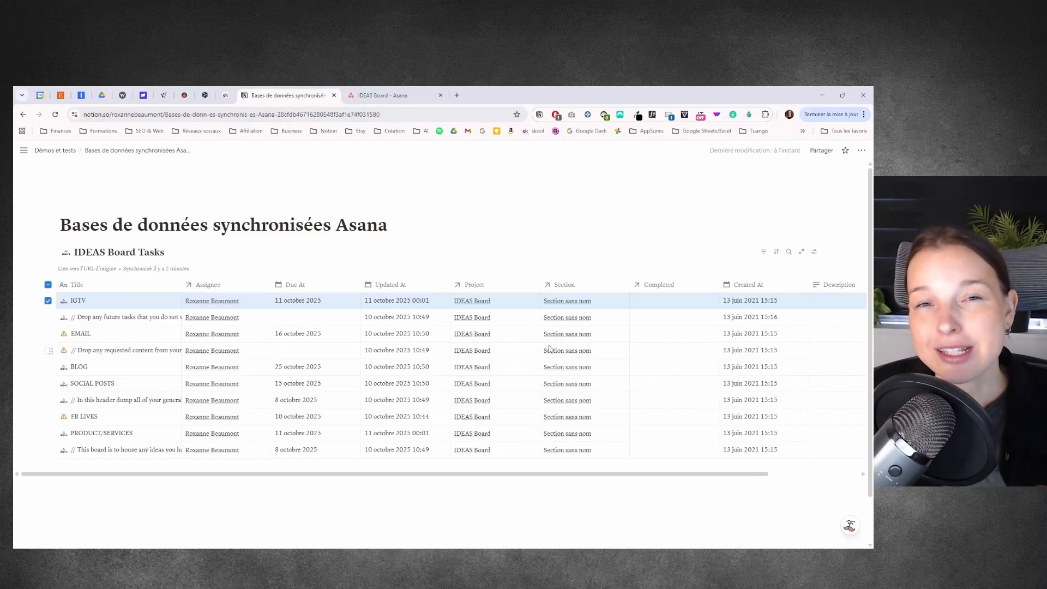
{"action": "left_click", "coordinate": [382, 95]}
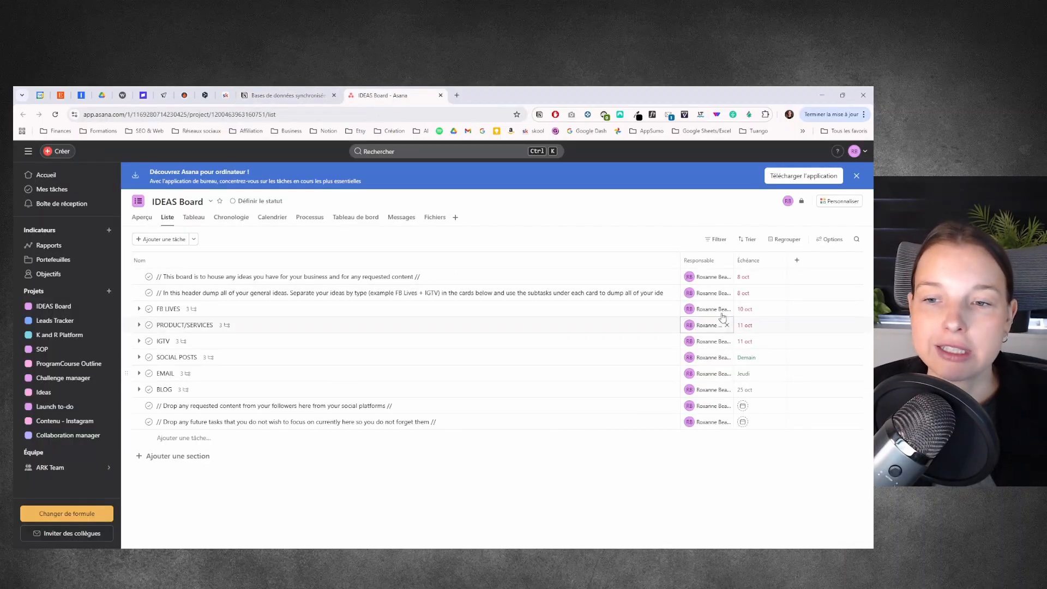
{"action": "left_click", "coordinate": [288, 96]}
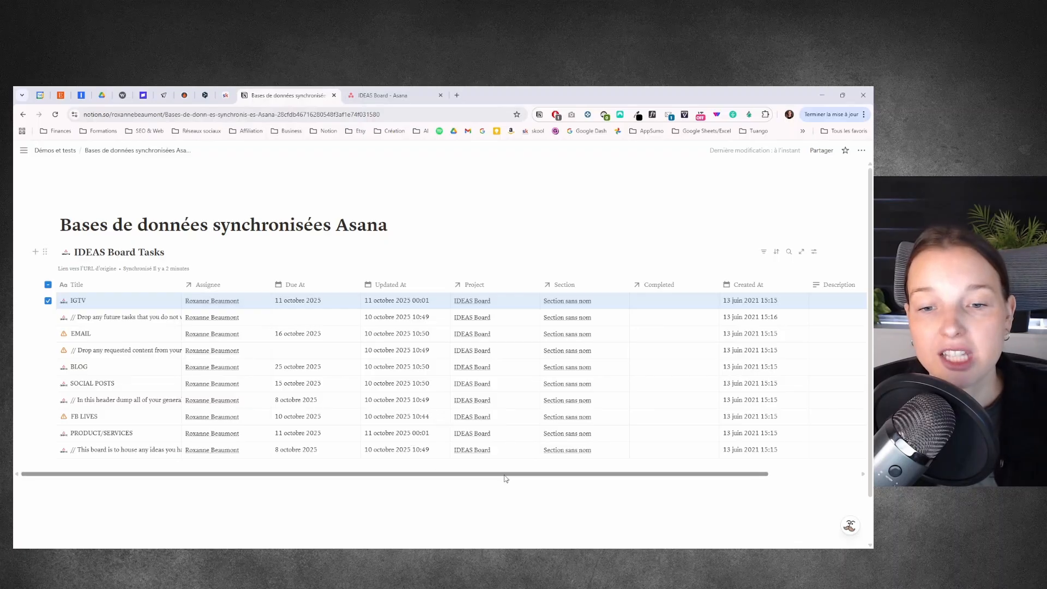
Add an État property after the Description column of the IDEAS Board Tasks table and check its first cell.
{"action": "left_click_drag", "start_coordinate": [506, 474], "coordinate": [616, 473]}
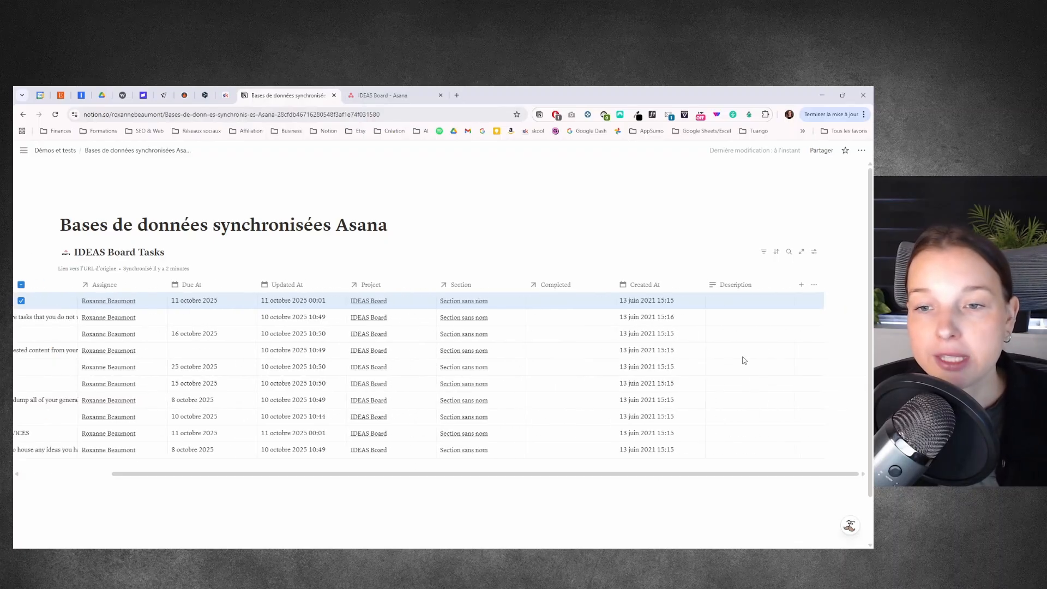
{"action": "left_click", "coordinate": [801, 285]}
{"action": "scroll", "coordinate": [794, 402], "scroll_direction": "down", "scroll_amount": 3}
{"action": "scroll", "coordinate": [794, 402], "scroll_direction": "up", "scroll_amount": 3}
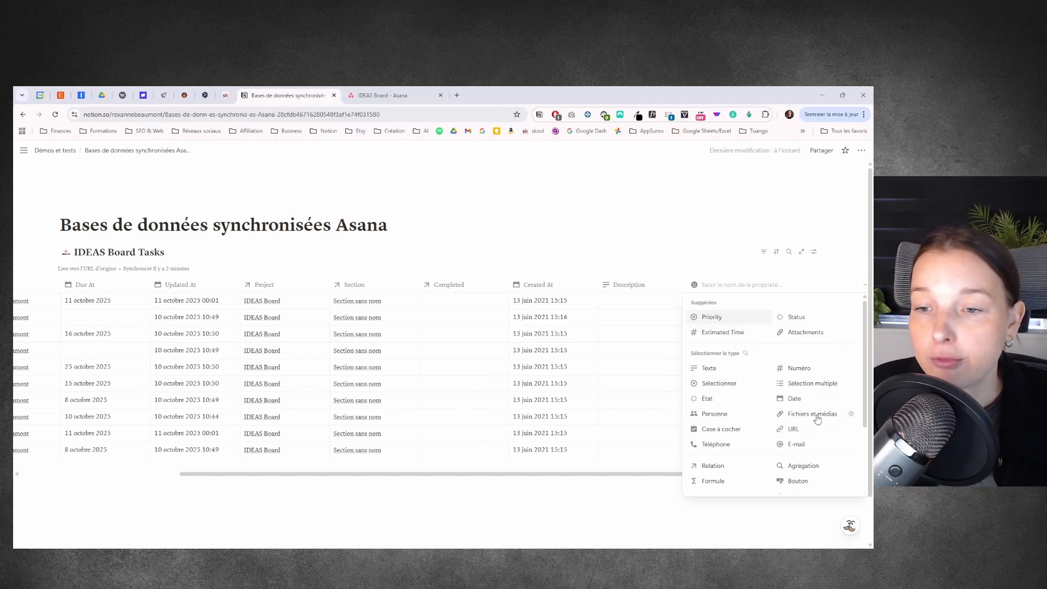
{"action": "scroll", "coordinate": [802, 402], "scroll_direction": "down", "scroll_amount": 3}
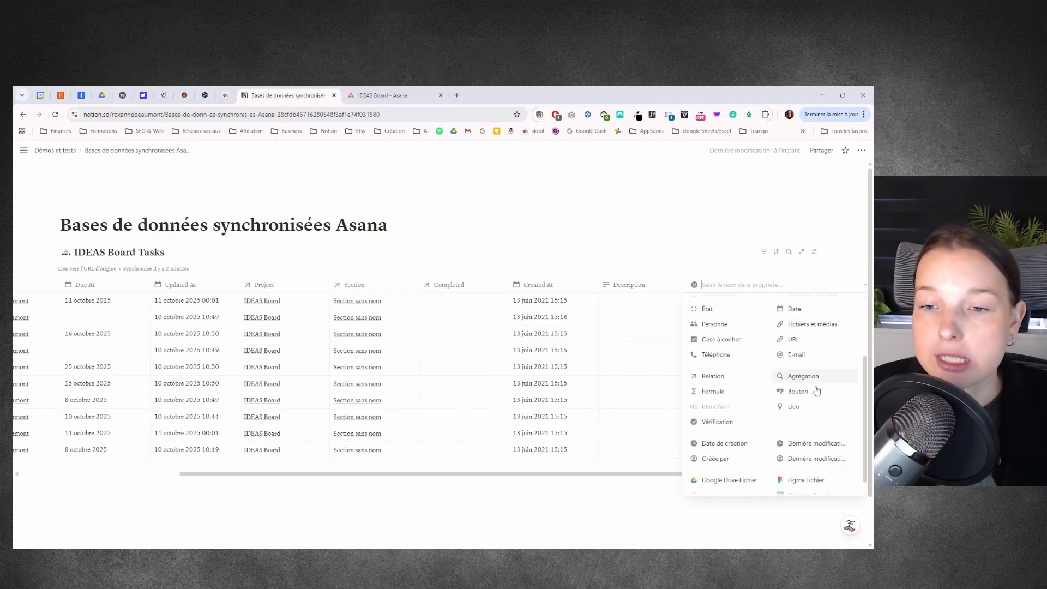
{"action": "scroll", "coordinate": [785, 376], "scroll_direction": "up", "scroll_amount": 3}
{"action": "left_click", "coordinate": [730, 402]}
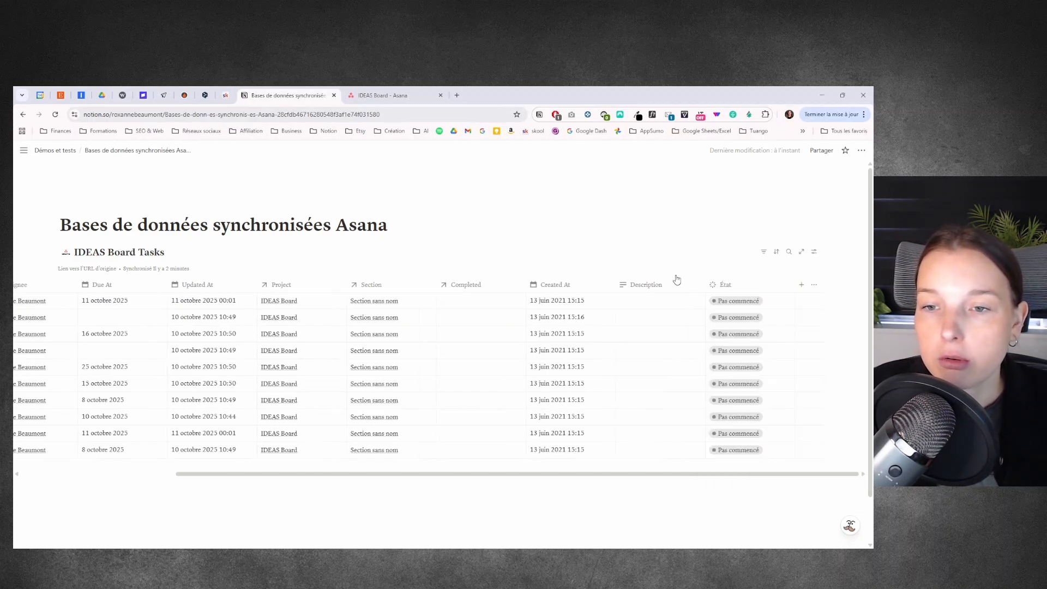
{"action": "left_click", "coordinate": [749, 306]}
{"action": "key", "text": "Escape"}
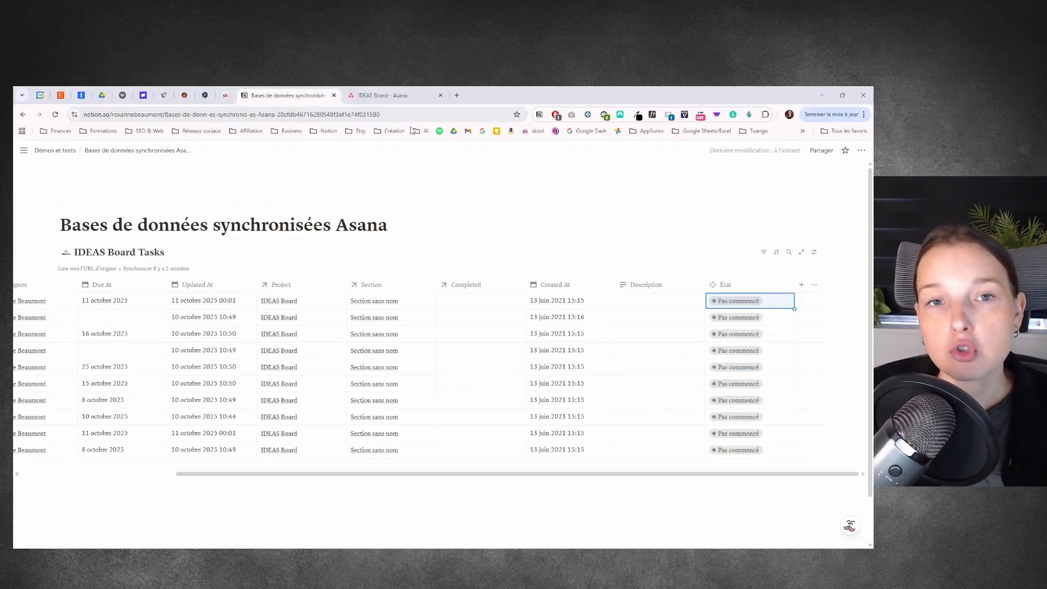
Switch to Asana to examine the IDEAS Board list and the FB LIVES subtasks, and return to the Notion table.
{"action": "key", "text": "ctrl+Tab"}
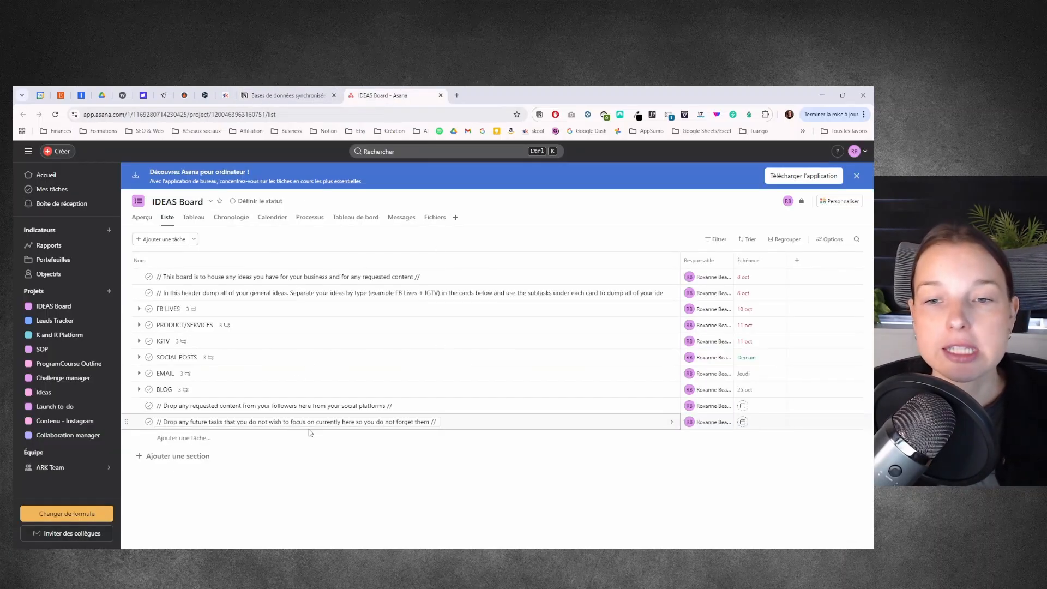
{"action": "key", "text": "ctrl+shift+Tab"}
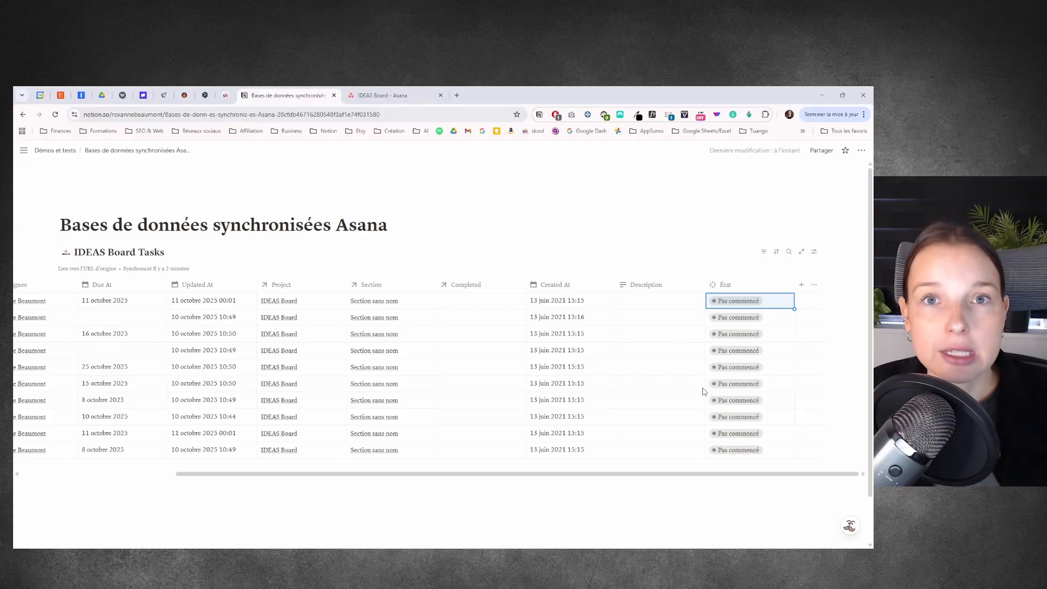
{"action": "left_click_drag", "start_coordinate": [628, 474], "coordinate": [440, 444]}
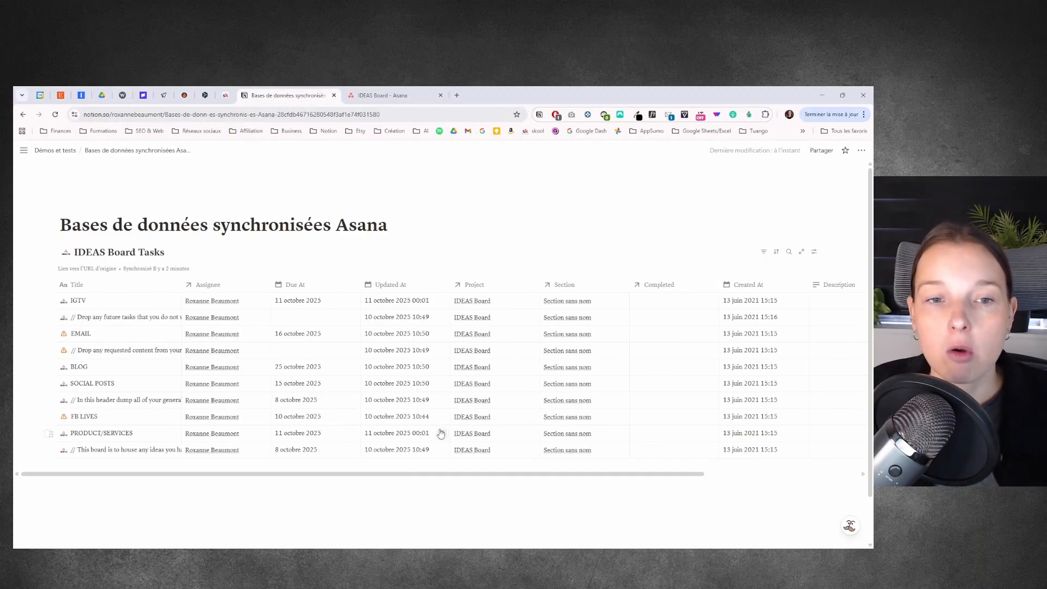
{"action": "left_click", "coordinate": [469, 418]}
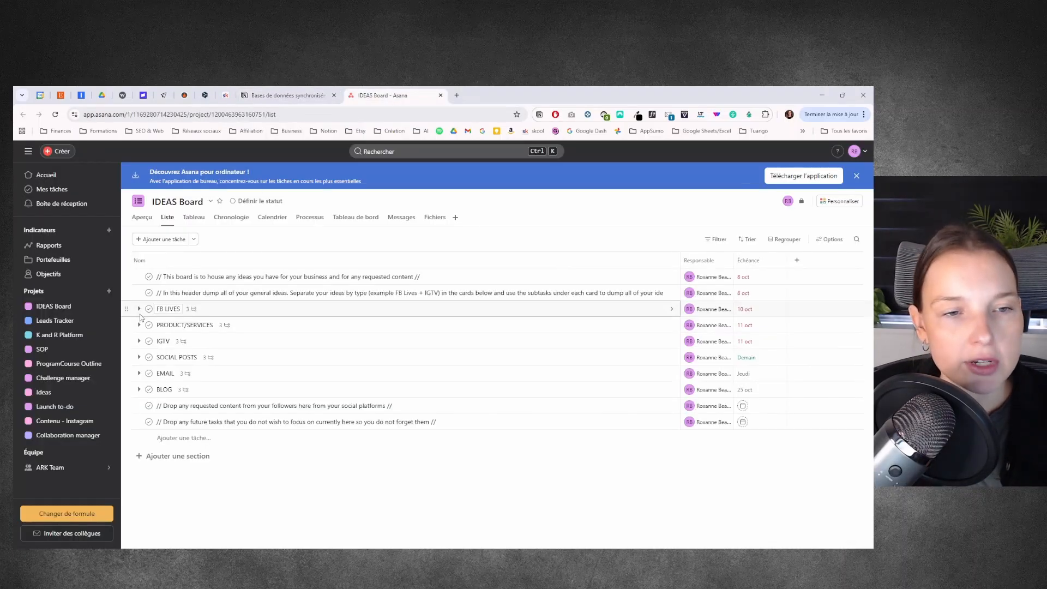
{"action": "left_click", "coordinate": [139, 310]}
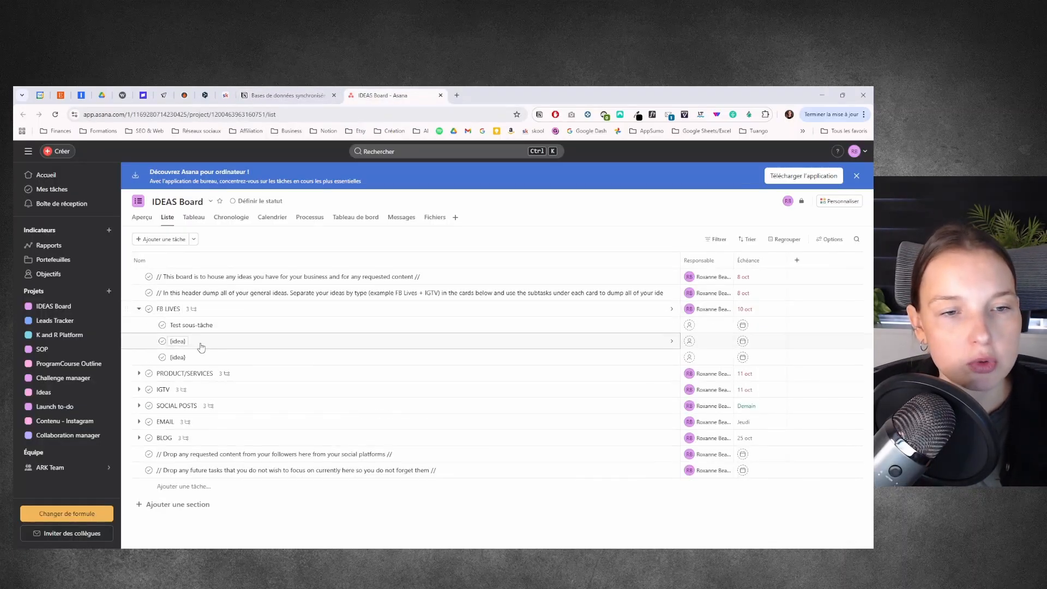
{"action": "left_click", "coordinate": [140, 309]}
{"action": "key", "text": "ctrl+shift+Tab"}
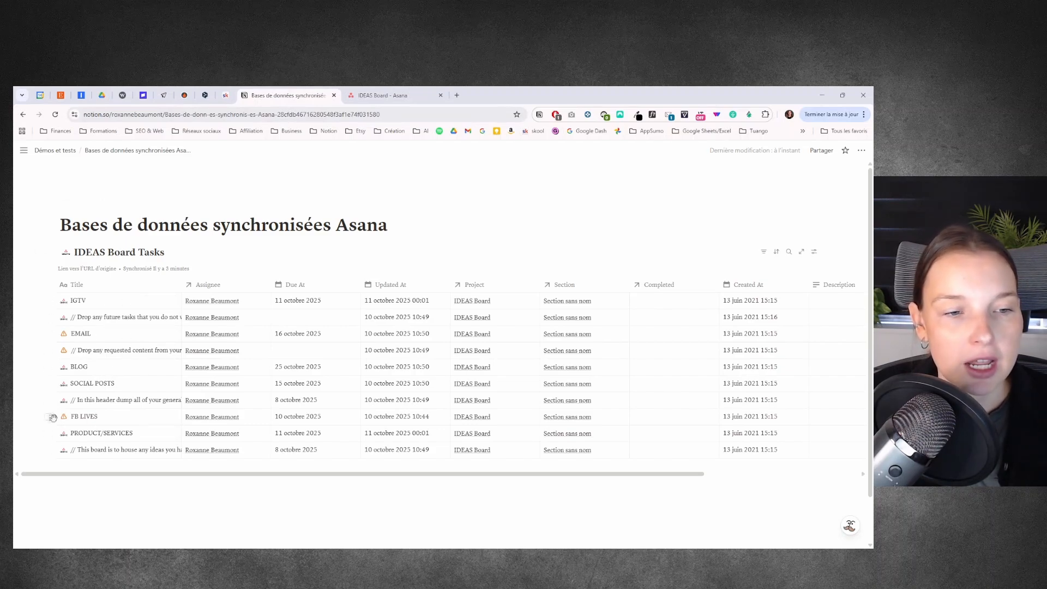
Open the FB LIVES page with its hidden properties shown, check the IDEAS Board in Asana, and close the page.
{"action": "left_click", "coordinate": [163, 417]}
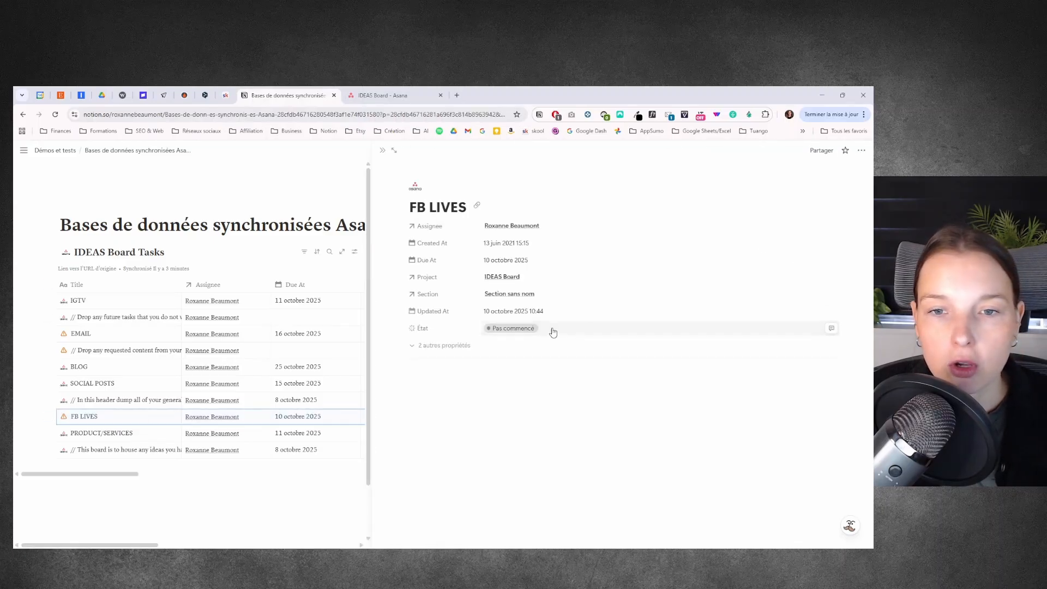
{"action": "left_click", "coordinate": [446, 349]}
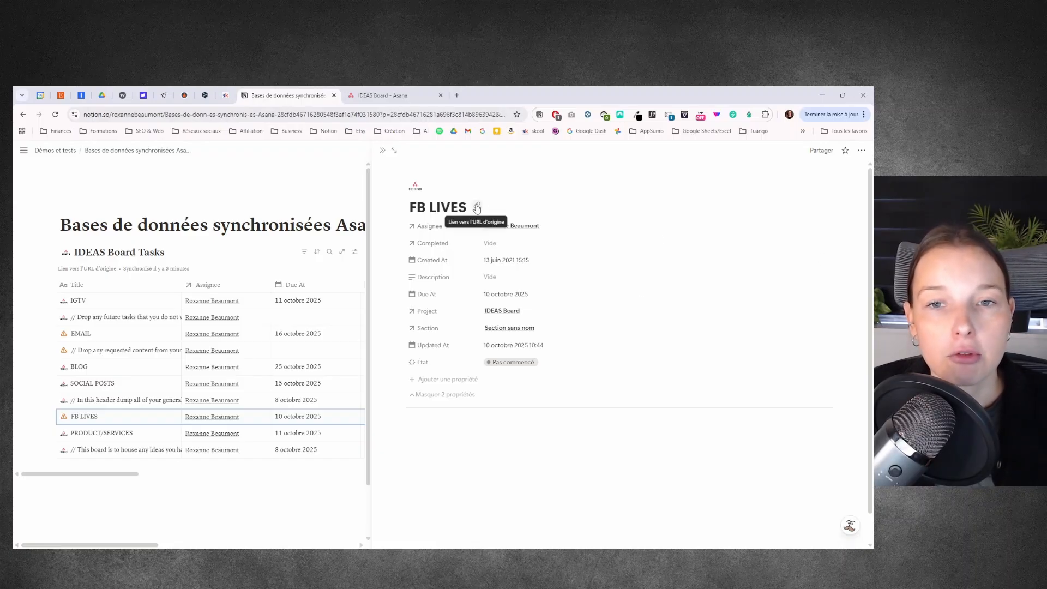
{"action": "left_click", "coordinate": [381, 94]}
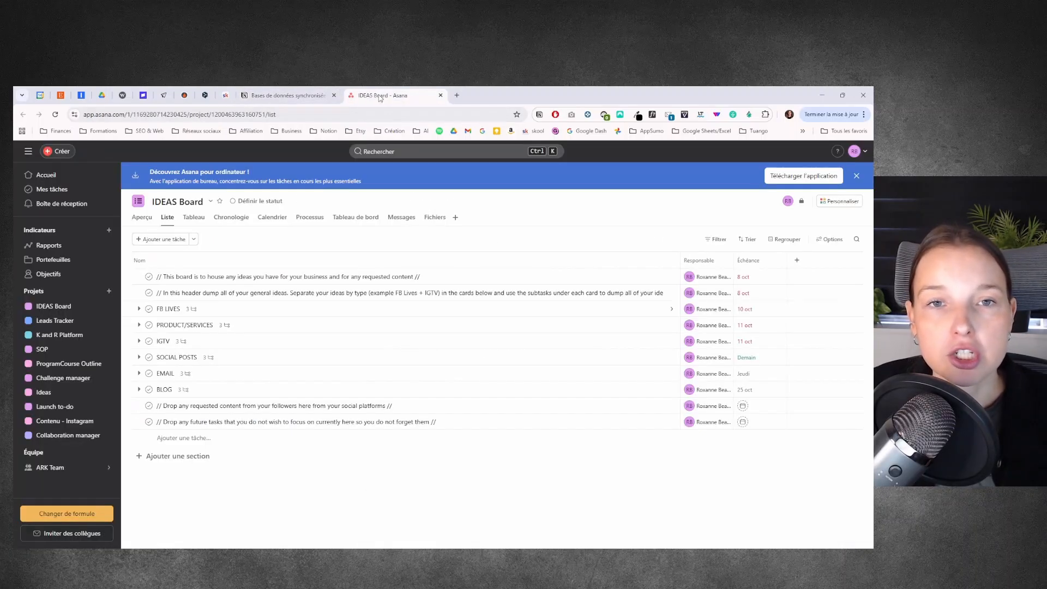
{"action": "left_click", "coordinate": [299, 91]}
{"action": "key", "text": "Escape"}
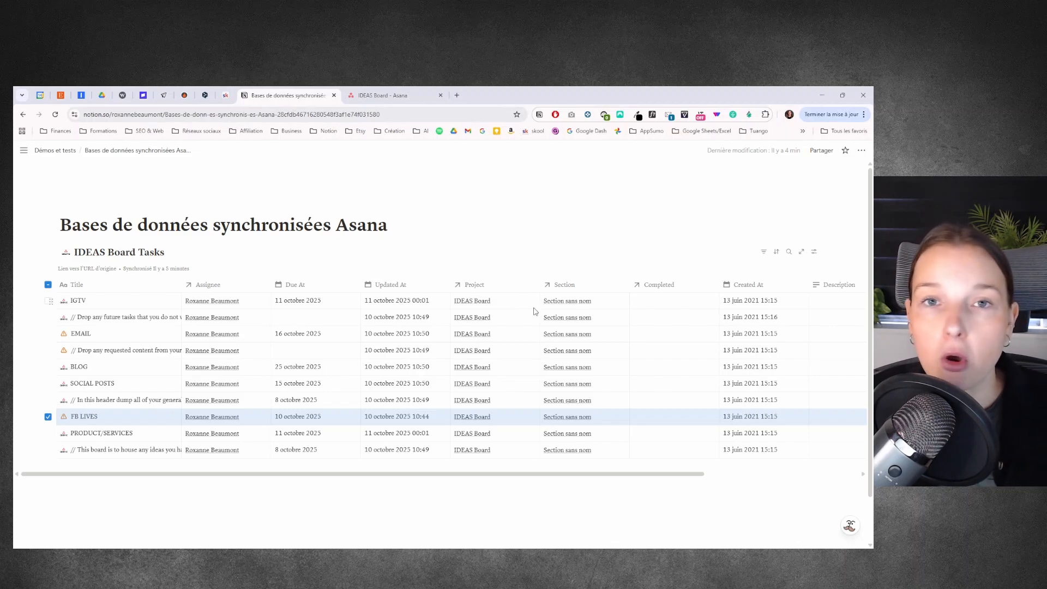
Try the Calendrier, Kanban, Fil d'actualité and Carte layouts for the IDEAS Board Tasks view and set it to Galerie.
{"action": "left_click", "coordinate": [814, 252]}
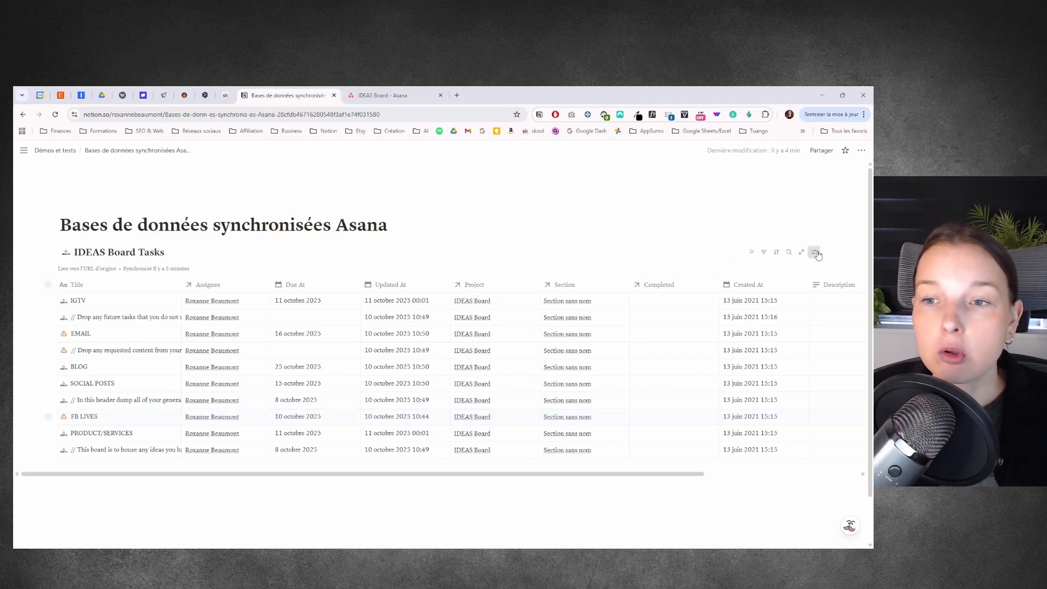
{"action": "left_click", "coordinate": [763, 318]}
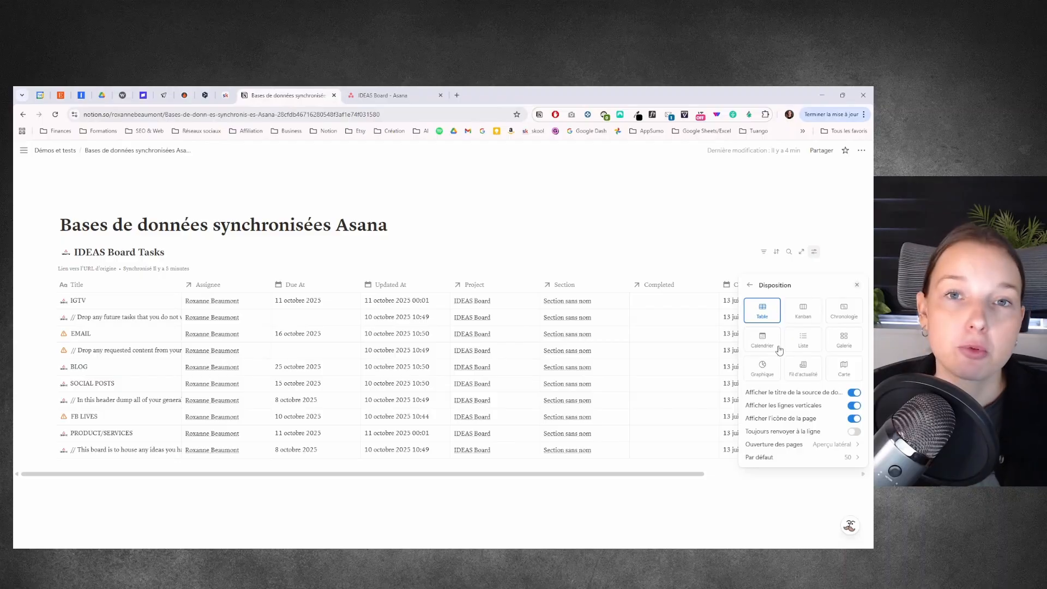
{"action": "left_click", "coordinate": [763, 341]}
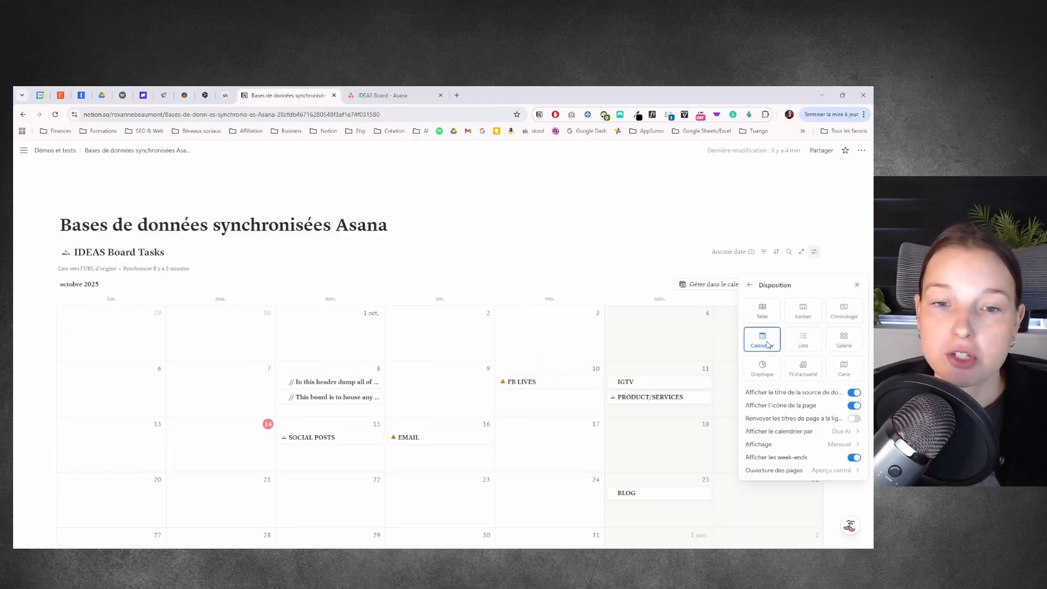
{"action": "left_click", "coordinate": [803, 312]}
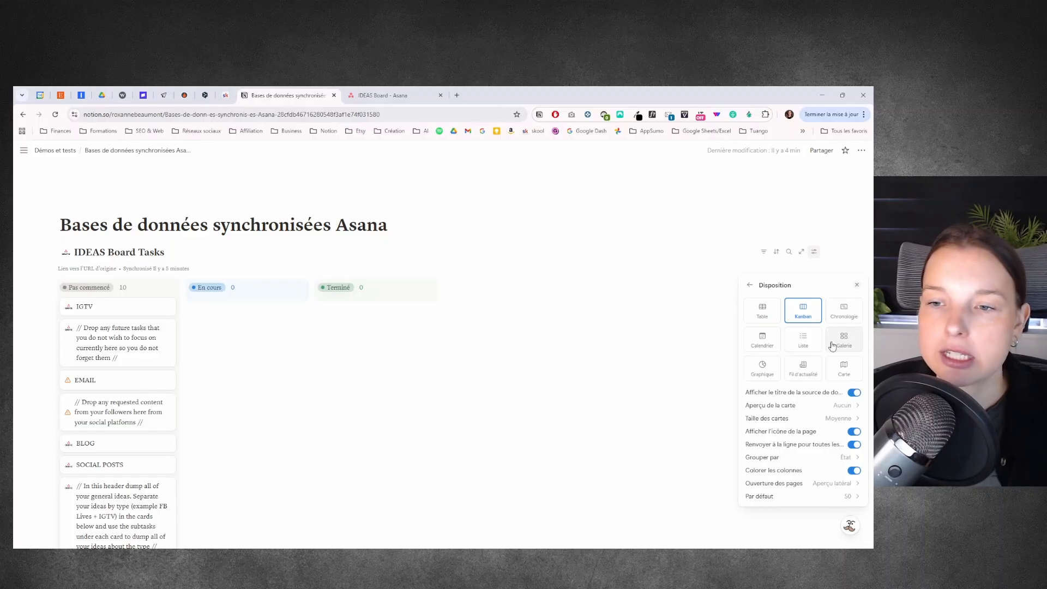
{"action": "left_click", "coordinate": [804, 371]}
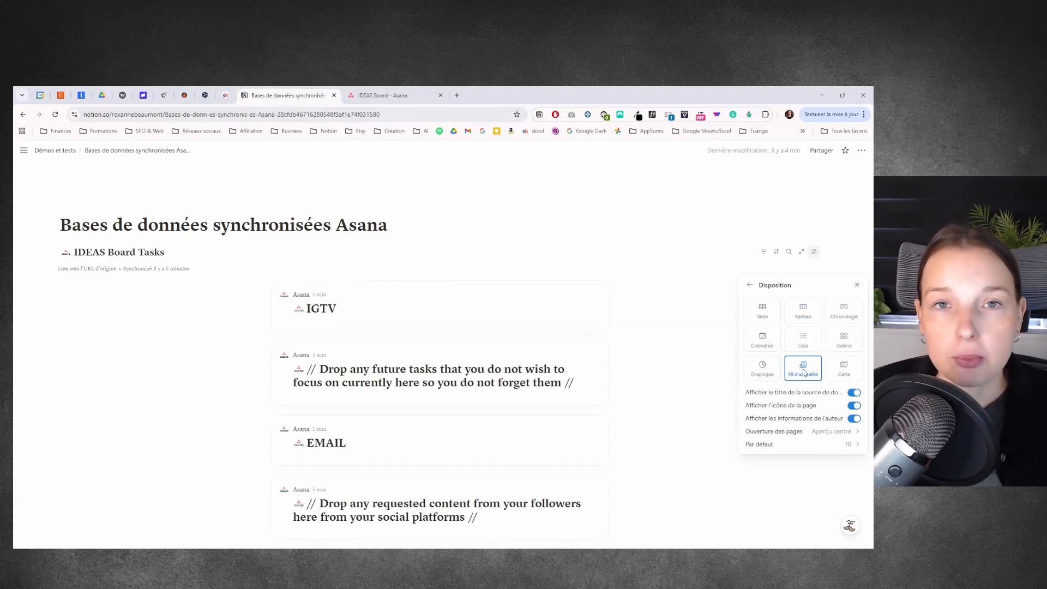
{"action": "left_click", "coordinate": [848, 372]}
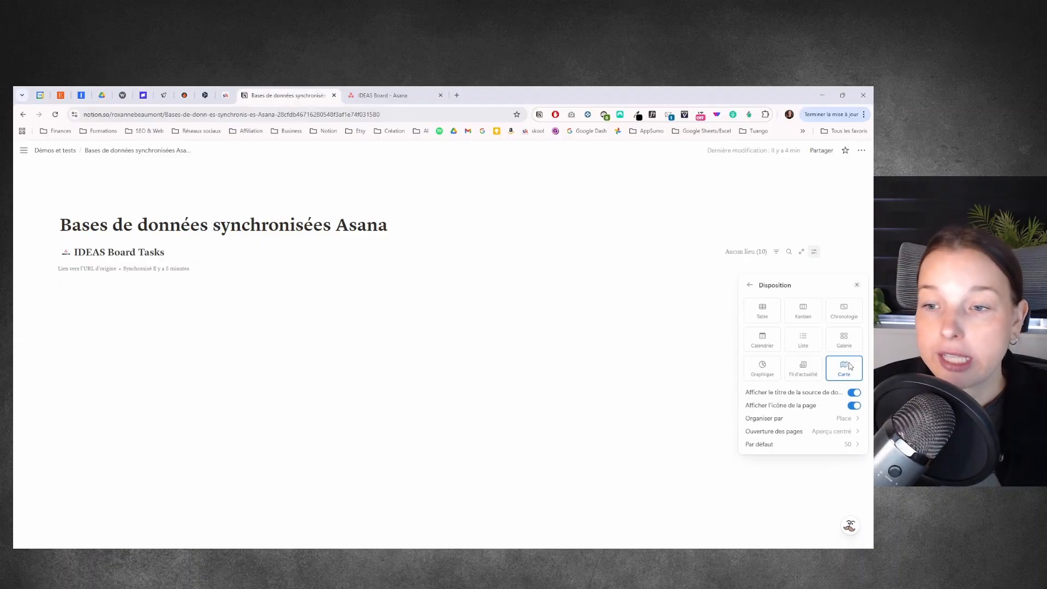
{"action": "left_click", "coordinate": [850, 343]}
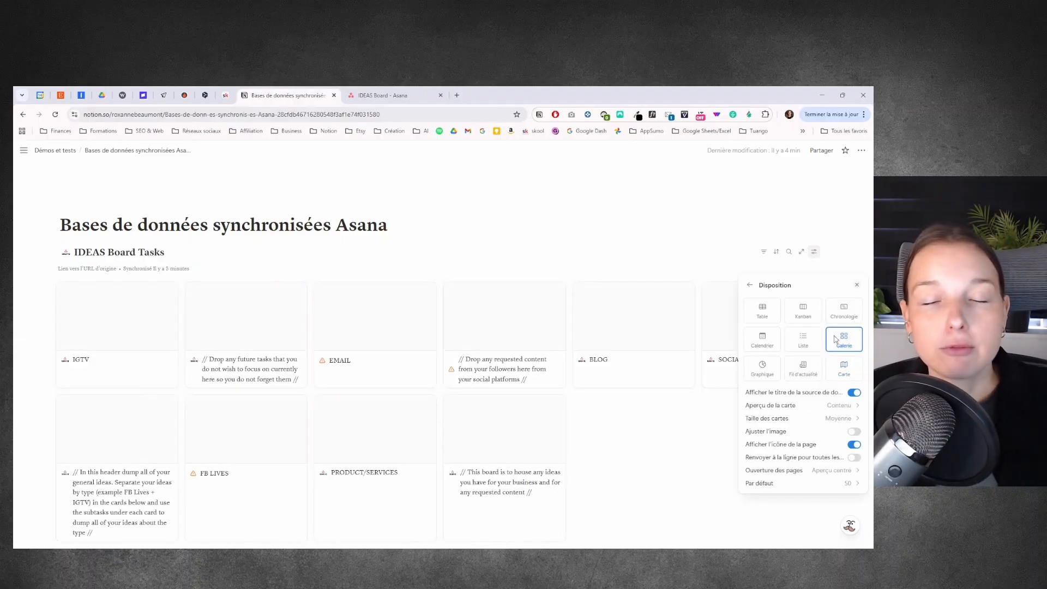
{"action": "left_click", "coordinate": [750, 286]}
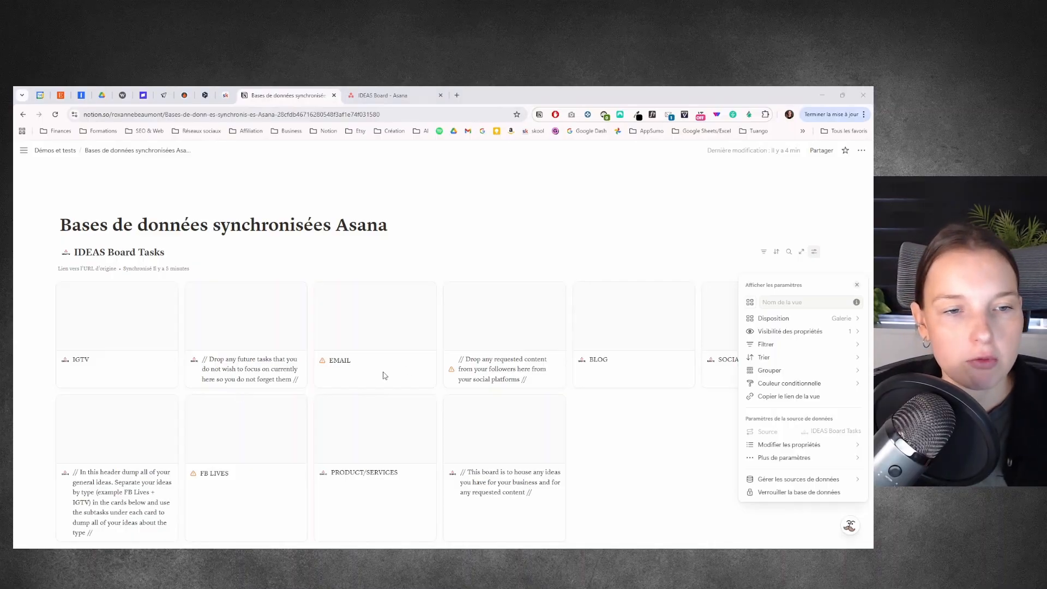
Insert an Asana integration block on a new line directly below the title of the Notion page.
{"action": "left_click", "coordinate": [409, 227]}
{"action": "key", "text": "Return"}
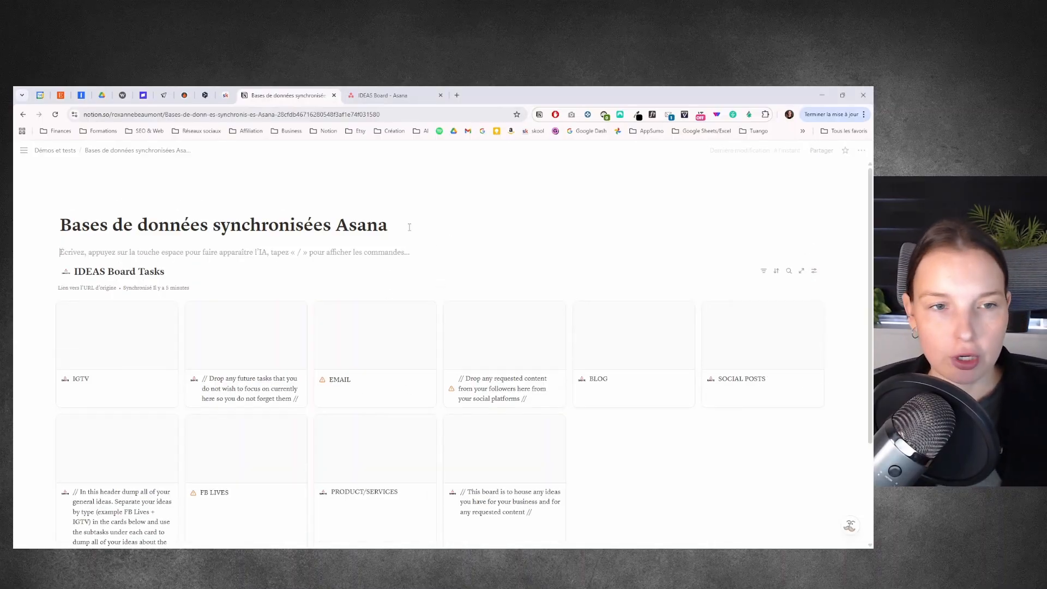
{"action": "type", "text": "/asana"}
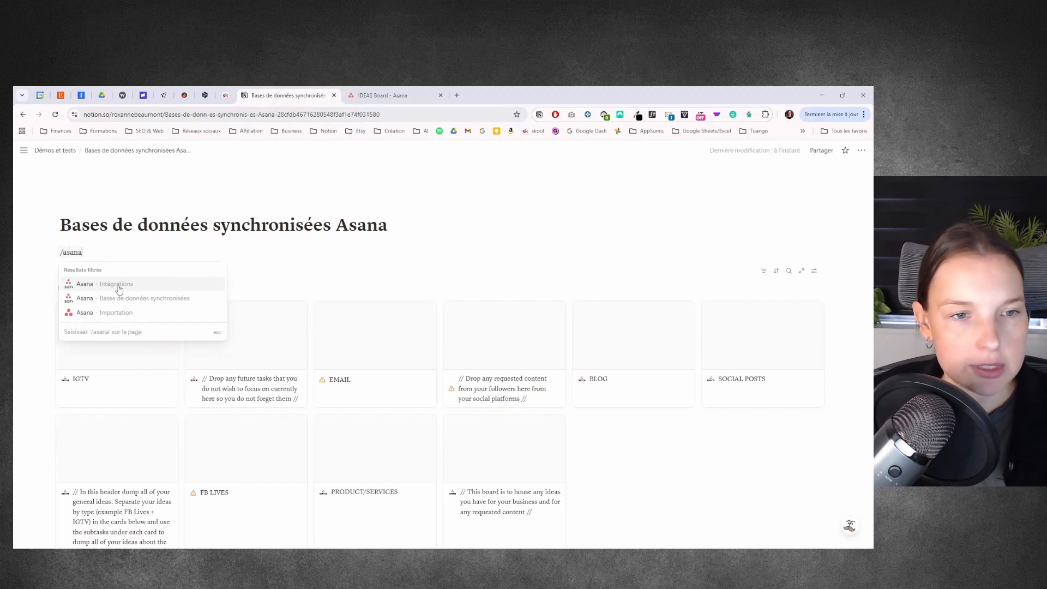
{"action": "key", "text": "Return"}
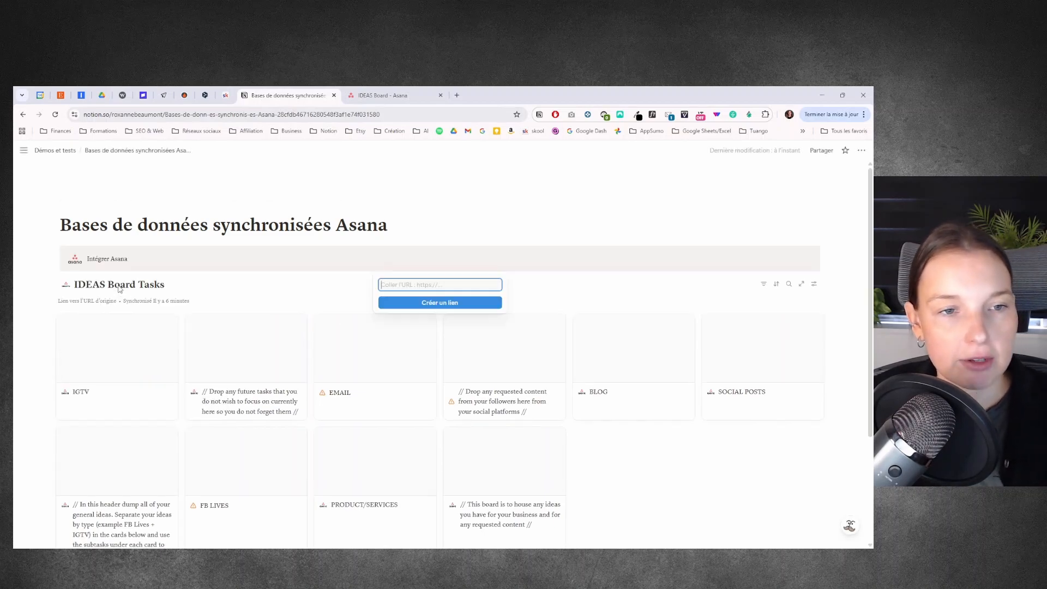
Copy the IDEAS Board project link in Asana and create the link from it in the Notion page's Asana block.
{"action": "left_click", "coordinate": [381, 95]}
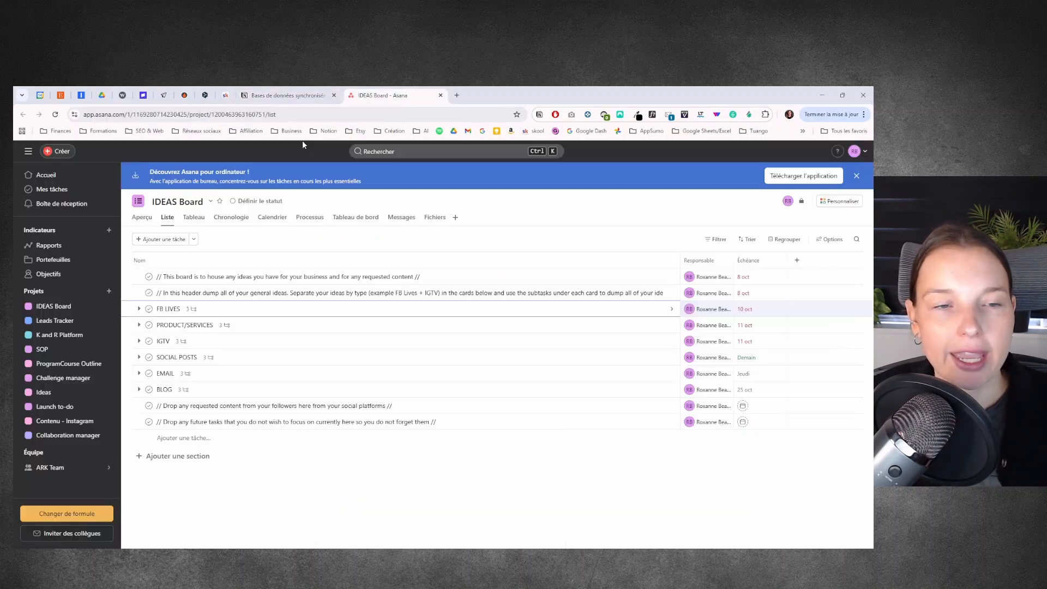
{"action": "left_click", "coordinate": [211, 202]}
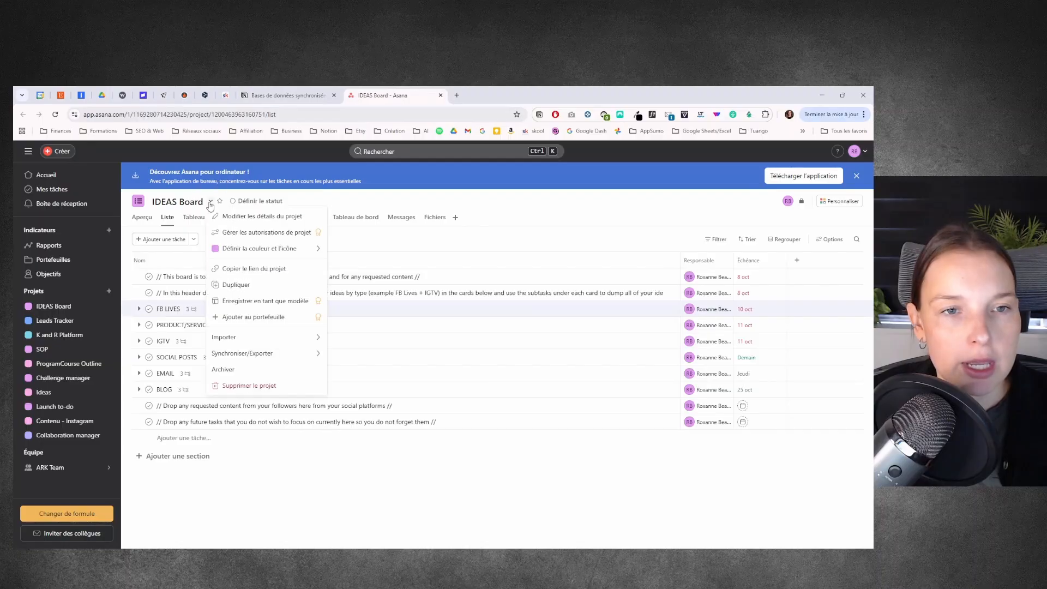
{"action": "left_click", "coordinate": [266, 270]}
{"action": "left_click", "coordinate": [289, 91]}
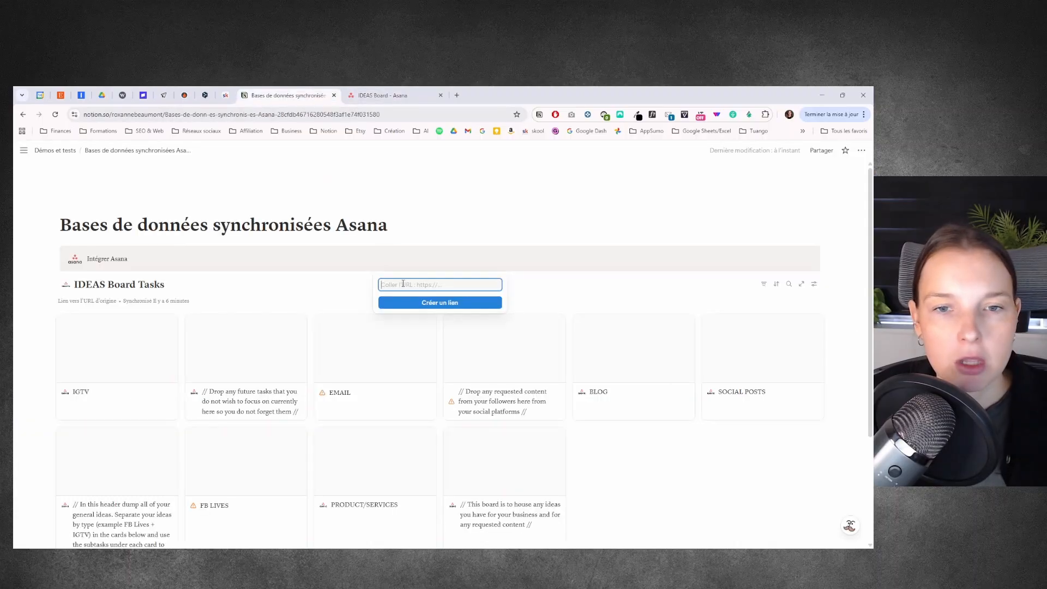
{"action": "key", "text": "ctrl+v"}
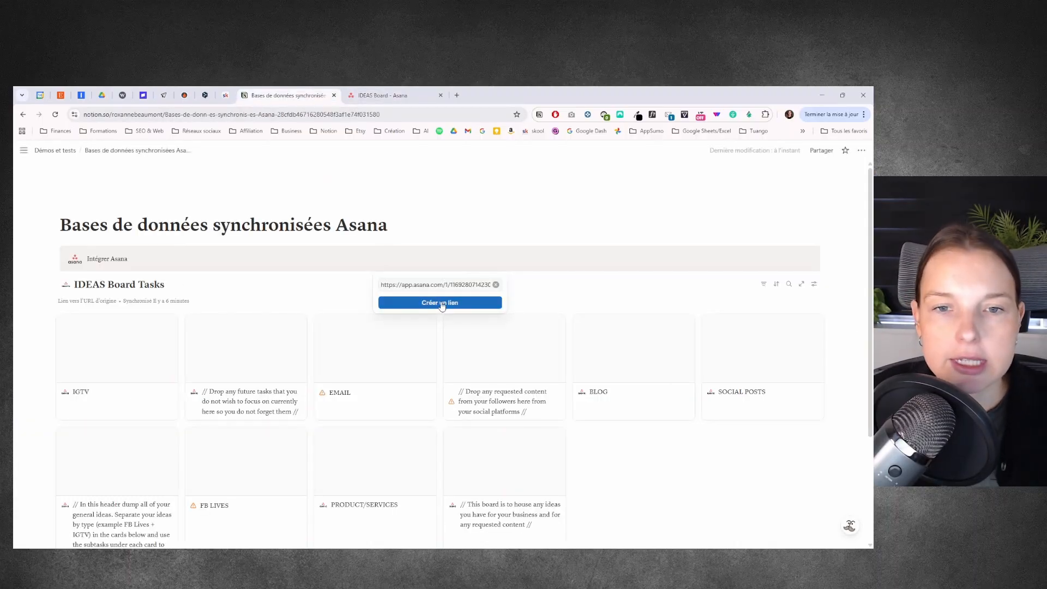
{"action": "left_click", "coordinate": [440, 302]}
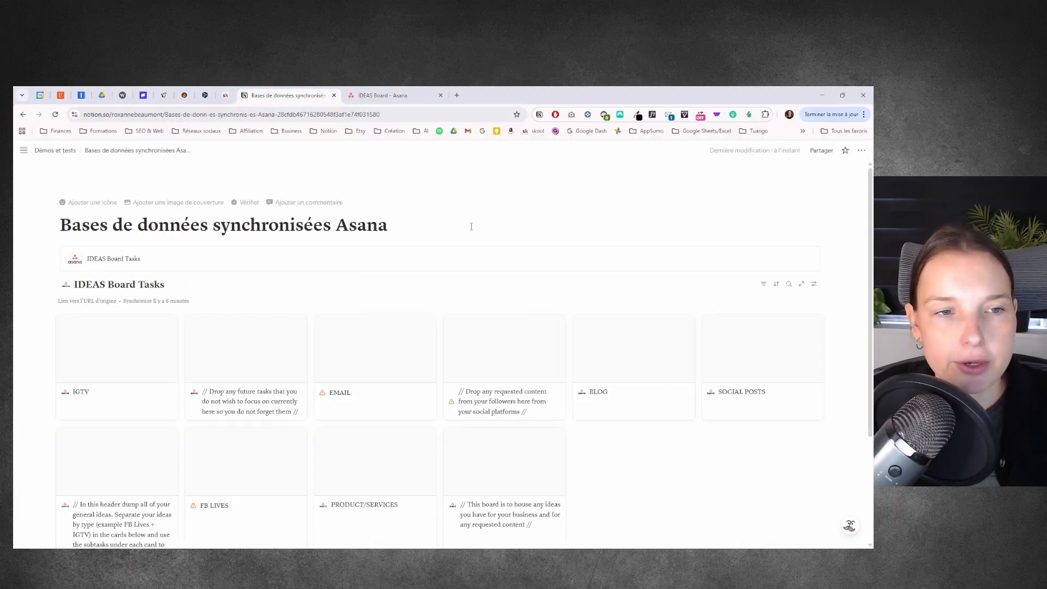
Test the embedded IDEAS Board Tasks link by opening it in Asana, and return to Notion to compare it with the synced gallery.
{"action": "left_click", "coordinate": [131, 260]}
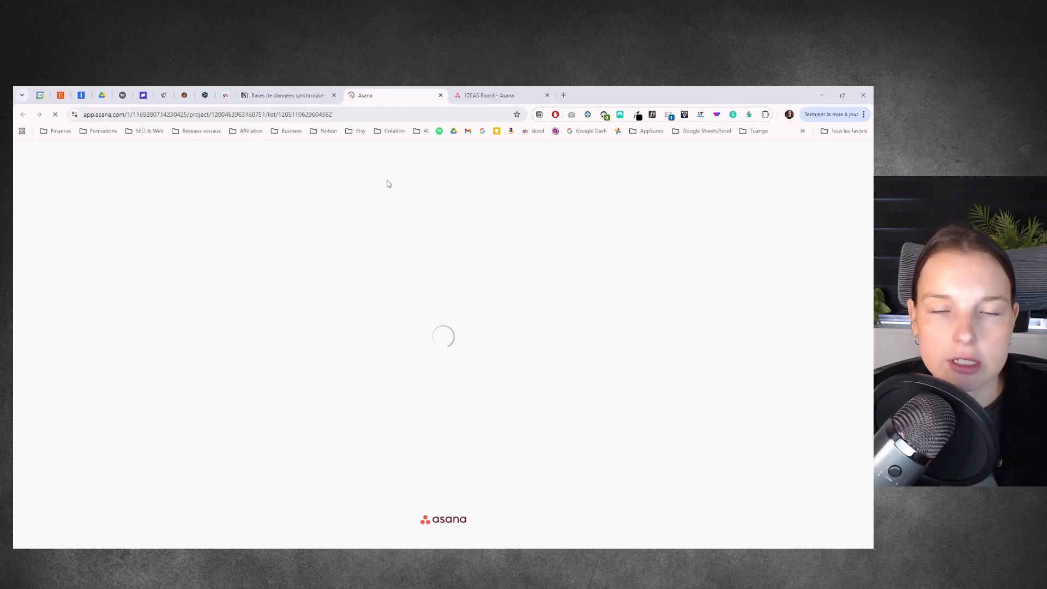
{"action": "left_click", "coordinate": [288, 95]}
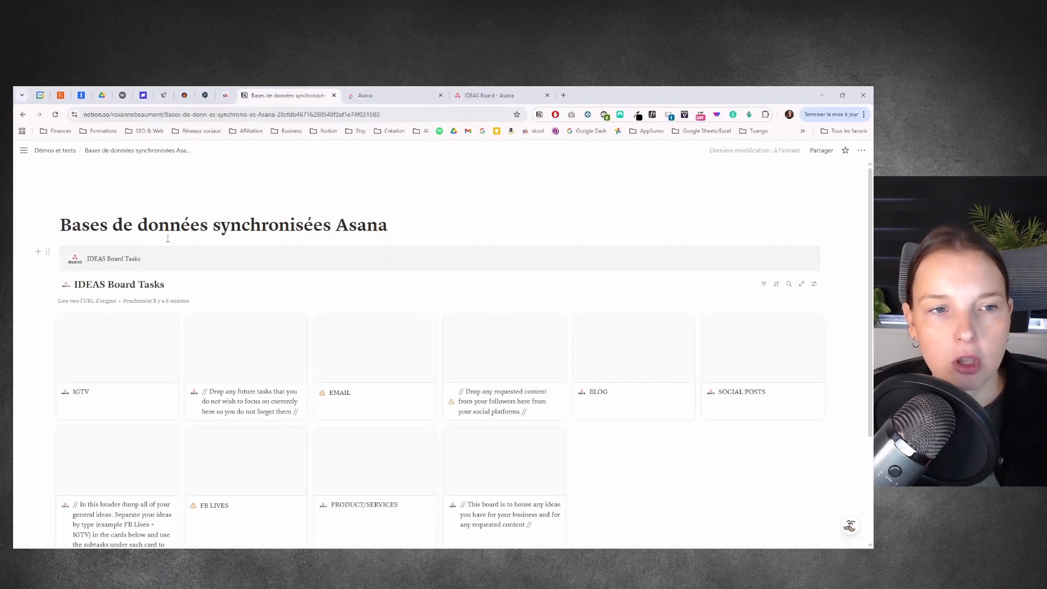
{"action": "left_click", "coordinate": [383, 95]}
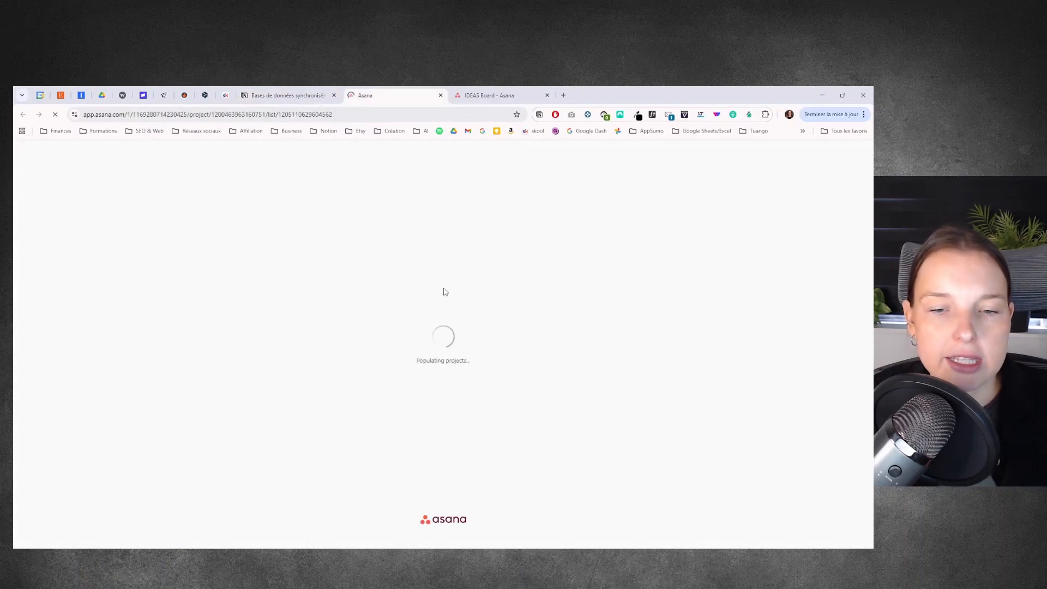
{"action": "left_click", "coordinate": [288, 96]}
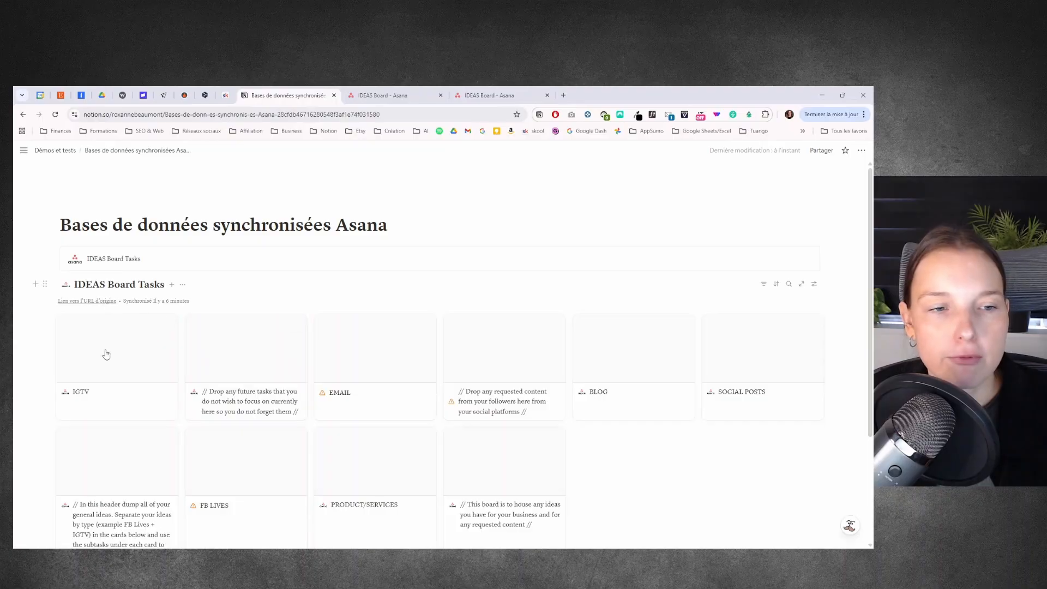
{"action": "scroll", "coordinate": [106, 356], "scroll_direction": "down", "scroll_amount": 3}
{"action": "scroll", "coordinate": [367, 335], "scroll_direction": "up", "scroll_amount": 2}
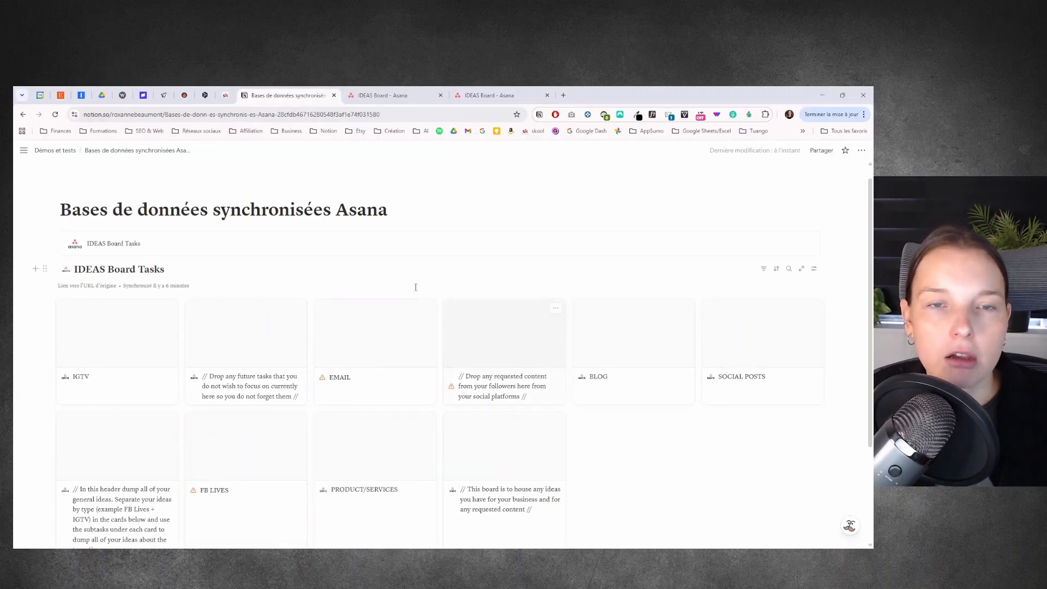